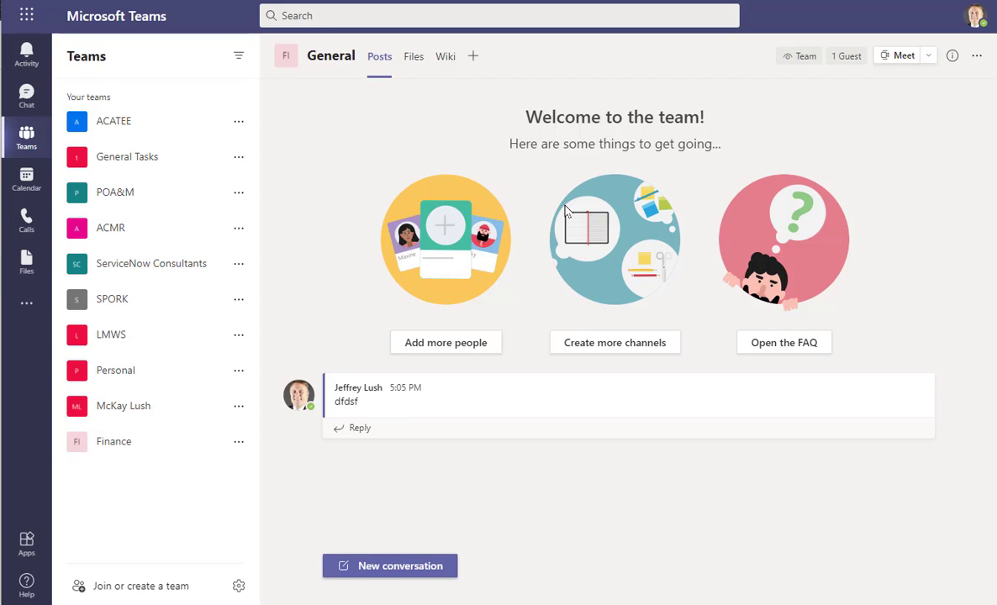
# Search for the guest by first name when adding members to the Finance team, and close without adding anyone
pyautogui.click(238, 442)
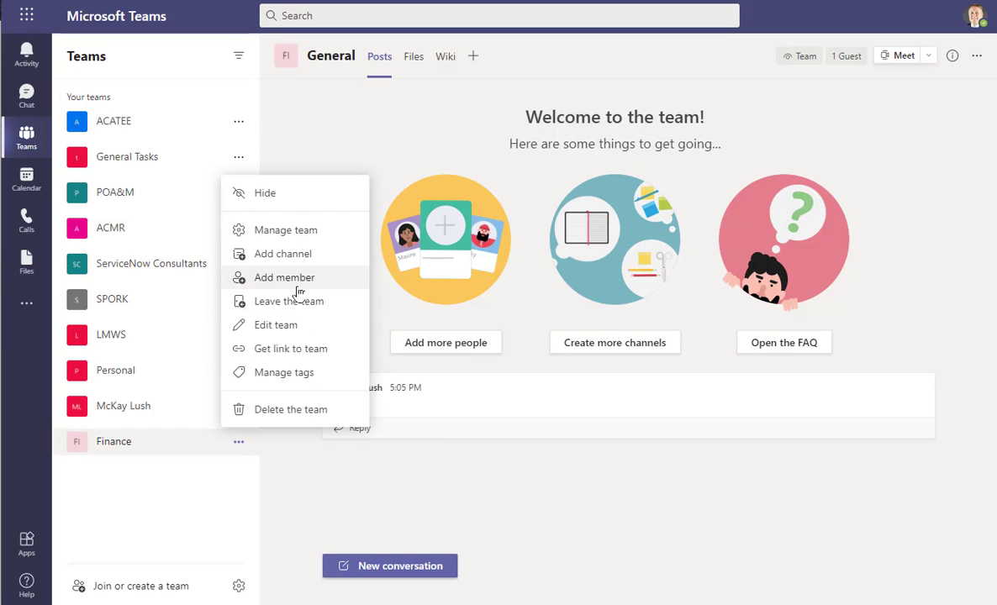
pyautogui.click(244, 280)
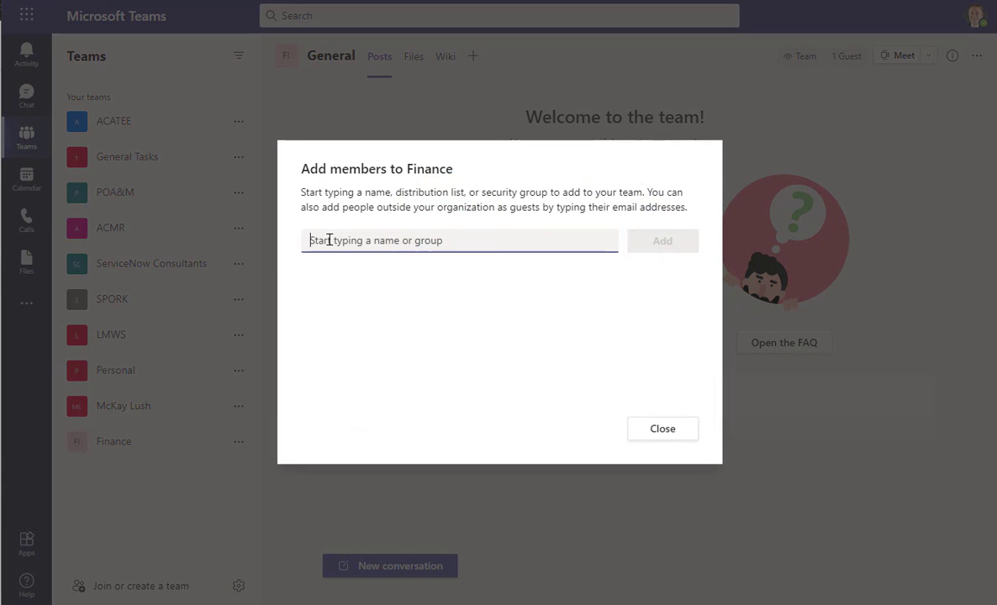
pyautogui.write('jeff')
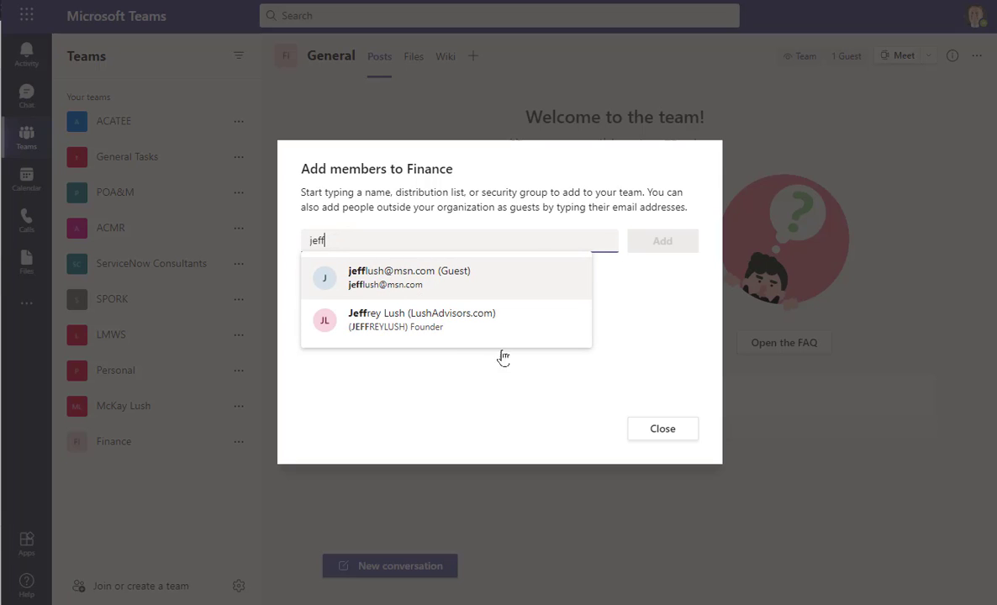
pyautogui.click(663, 428)
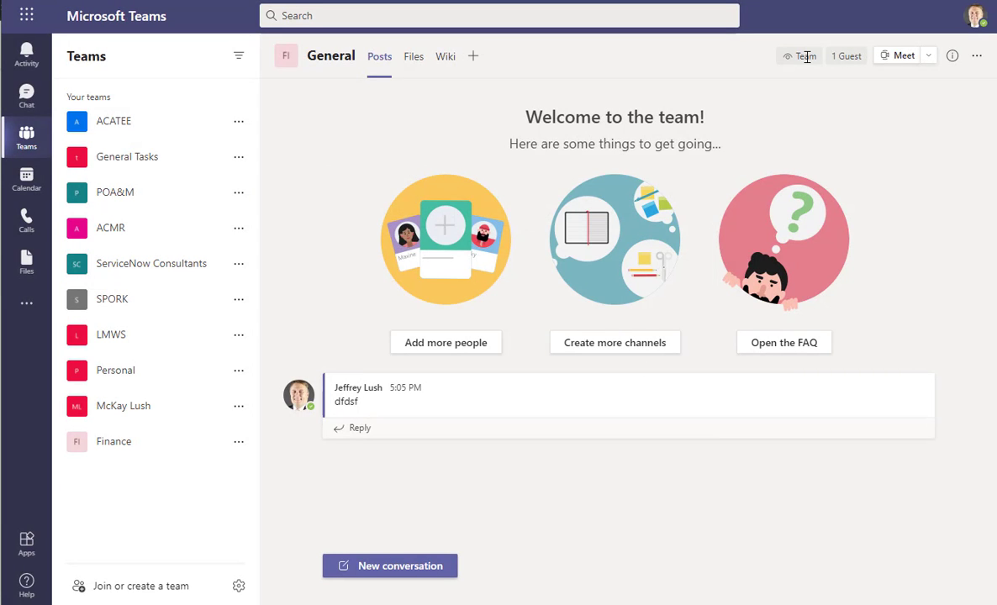
pyautogui.moveTo(806, 56)
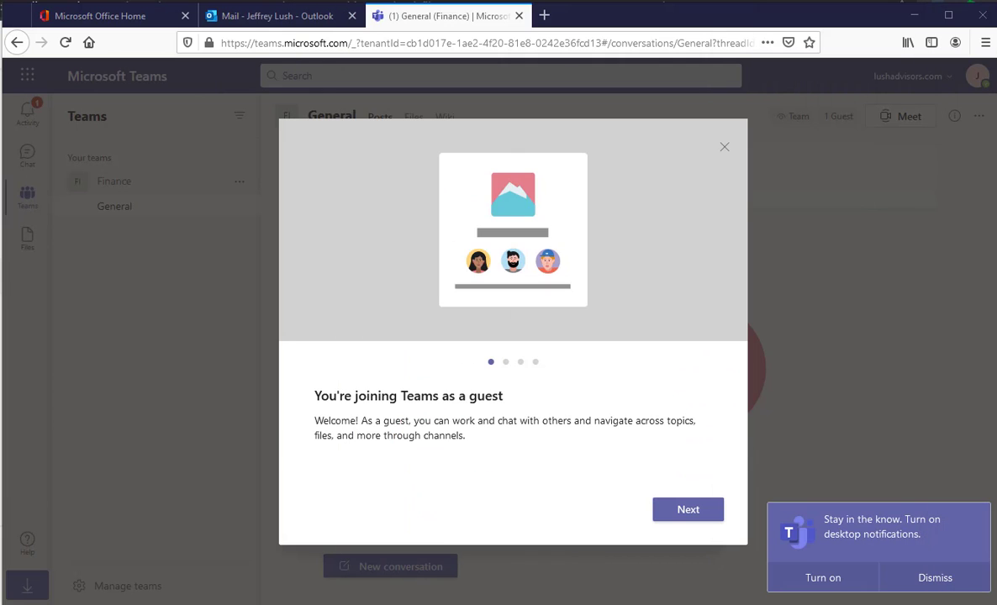
# Review the Microsoft Teams invitation e-mail in the guest's Outlook inbox and return to the guest's Teams page
pyautogui.click(286, 19)
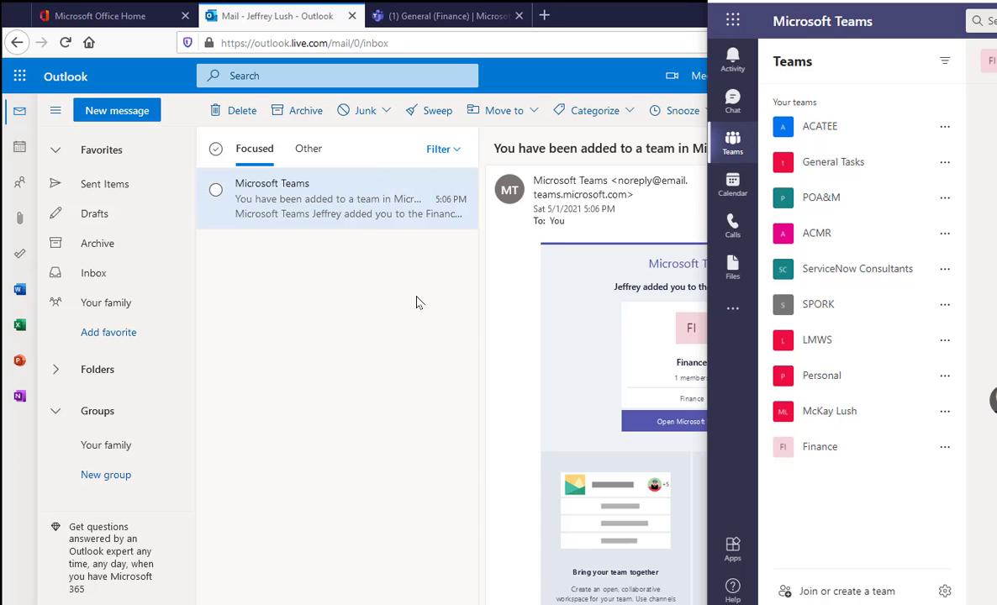
pyautogui.click(443, 15)
pyautogui.click(850, 285)
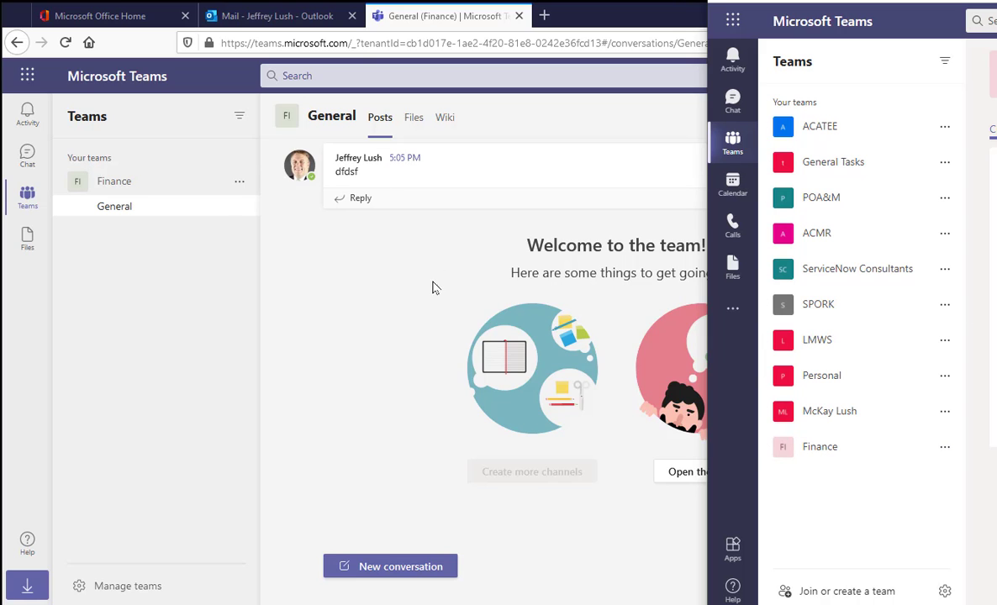
# Compare the guest's team list with the owner's, collapsing Finance for the guest and opening its General channel for the owner
pyautogui.click(359, 271)
pyautogui.click(115, 186)
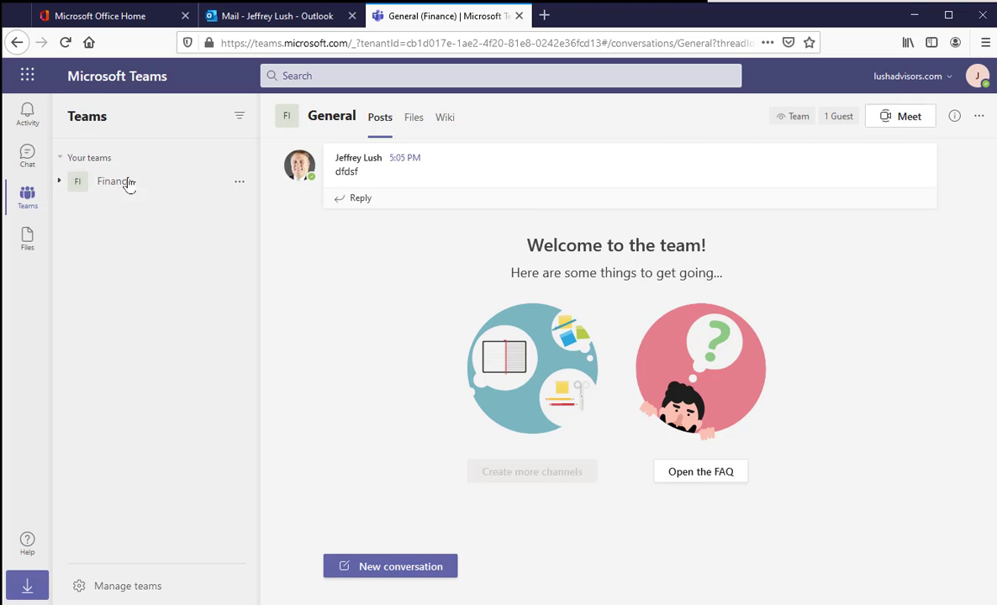
pyautogui.hotkey('alt', 'Tab')
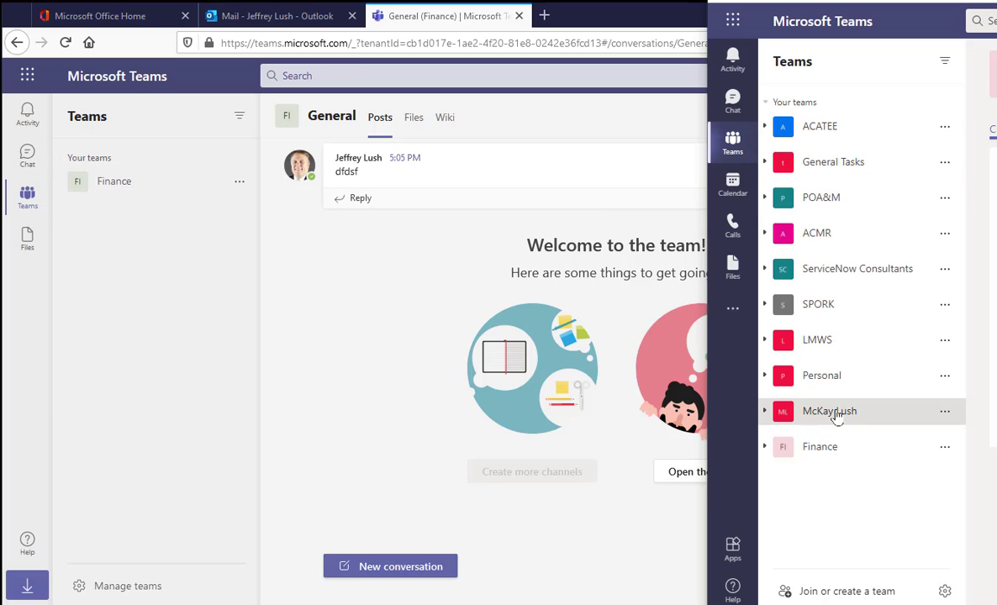
pyautogui.click(812, 411)
pyautogui.click(824, 468)
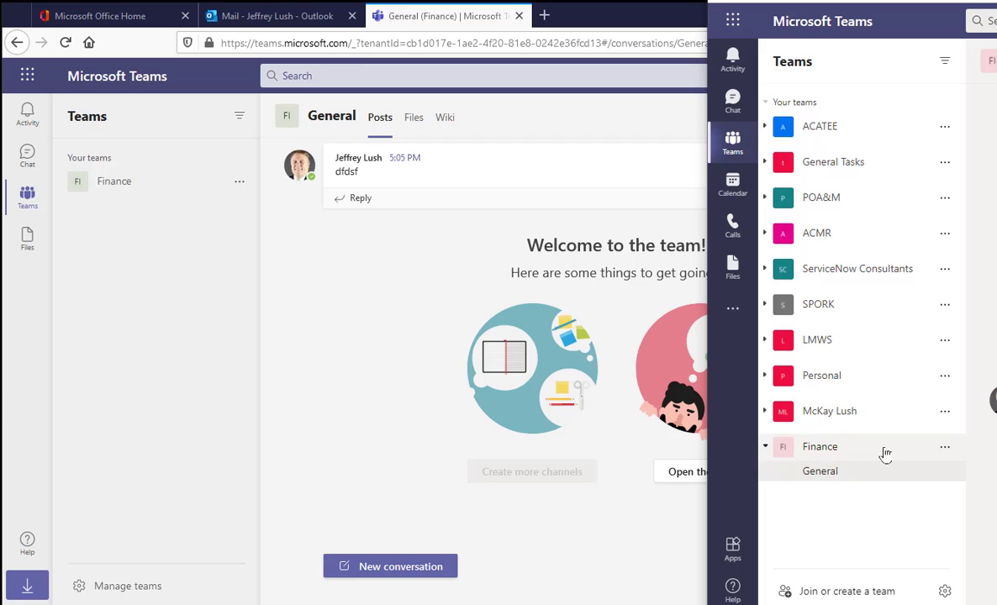
# Compare the General channel's files in the owner's and guest's Teams windows, collapsing the owner's Finance team
pyautogui.click(393, 67)
pyautogui.click(414, 119)
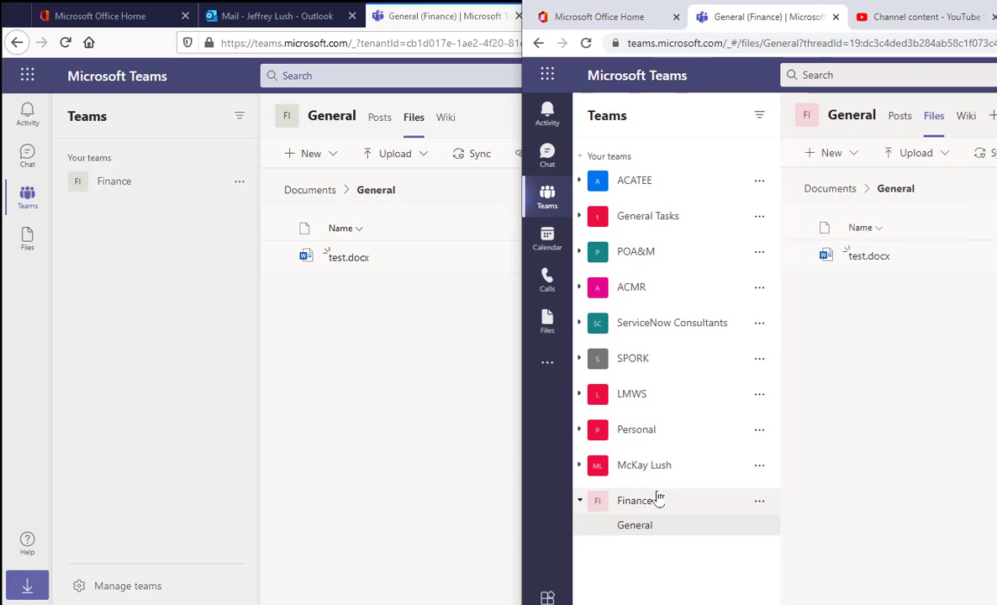
pyautogui.click(653, 504)
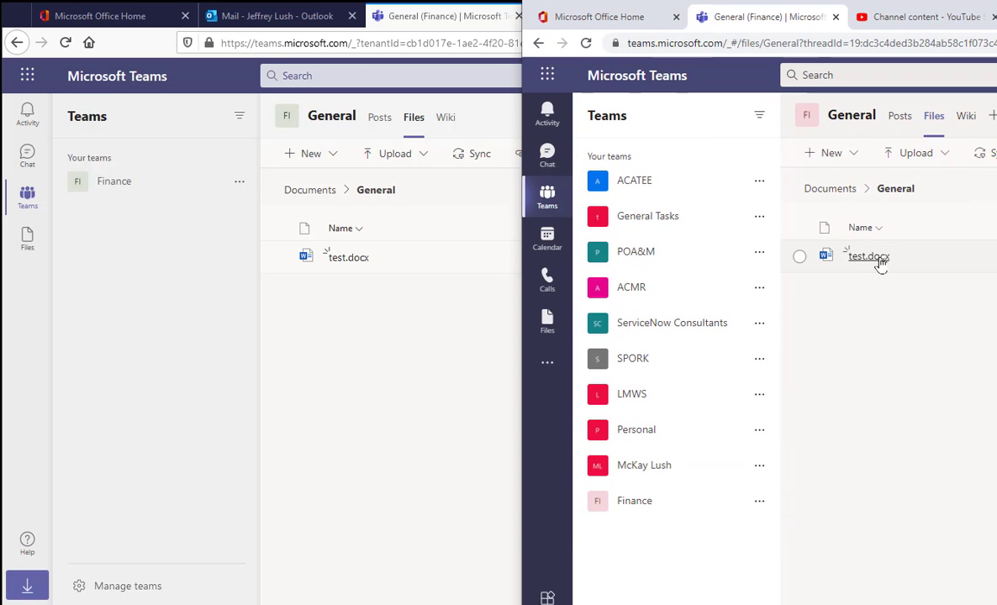
pyautogui.click(352, 298)
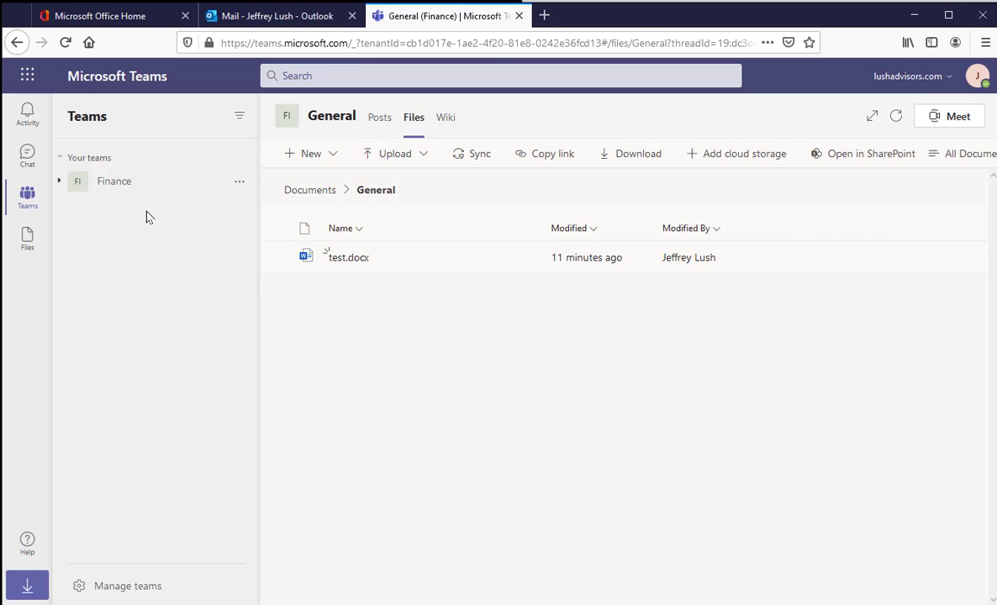
# Browse the guest's Documents library and General folder, and check the Files overview before returning to the Finance team
pyautogui.click(298, 190)
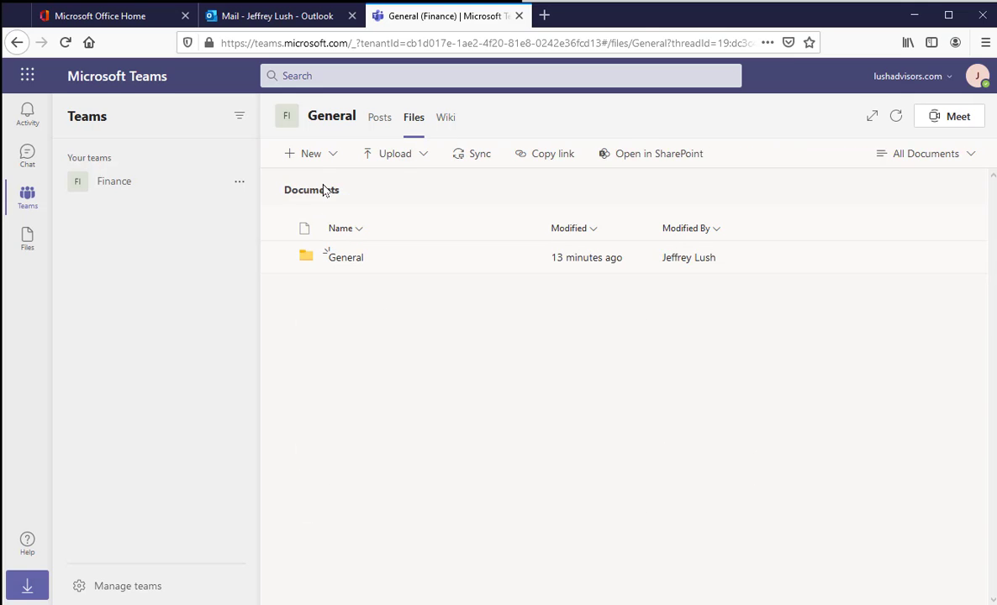
pyautogui.click(345, 260)
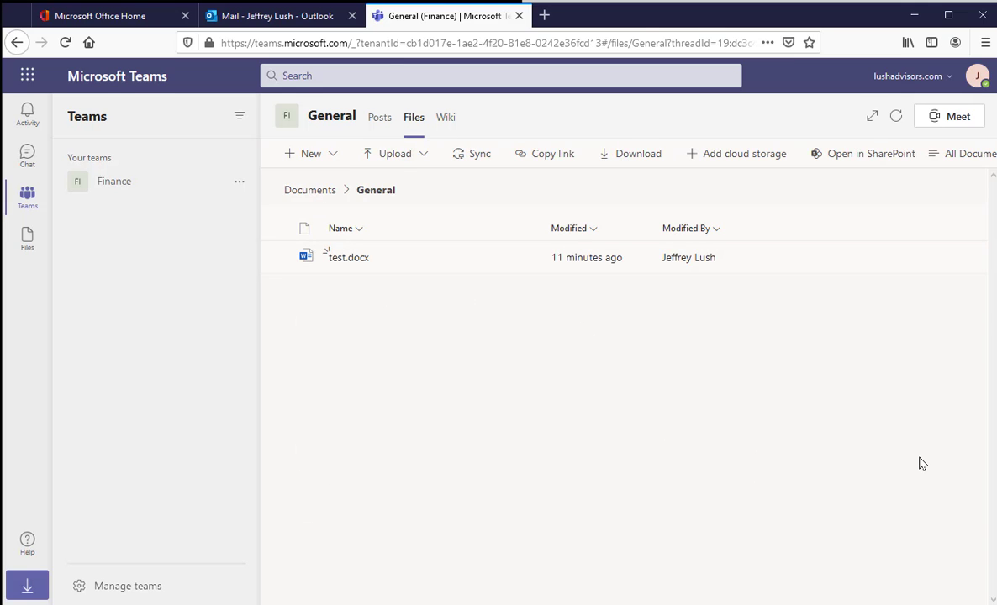
pyautogui.click(26, 241)
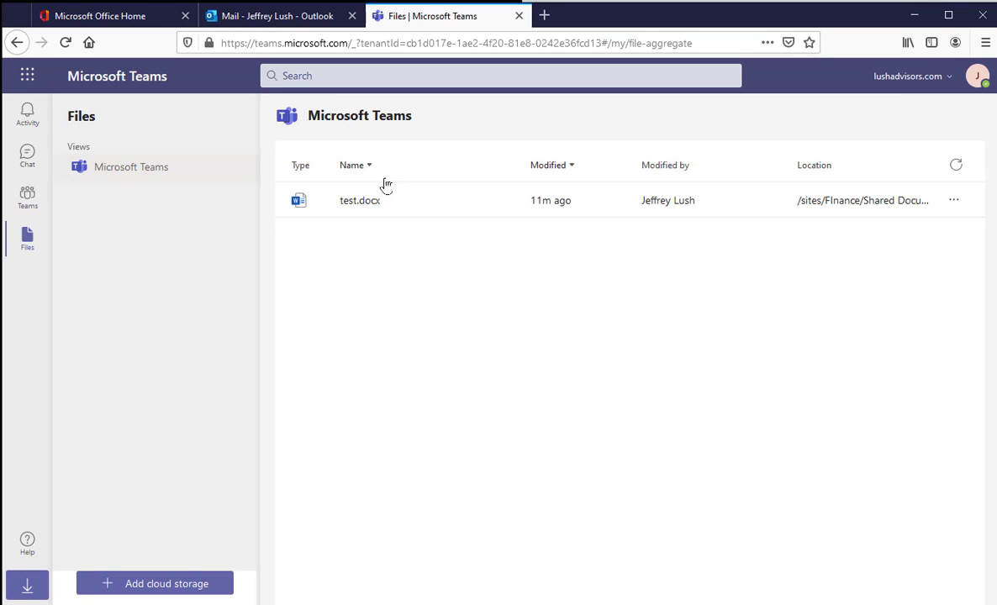
pyautogui.click(368, 202)
pyautogui.click(27, 197)
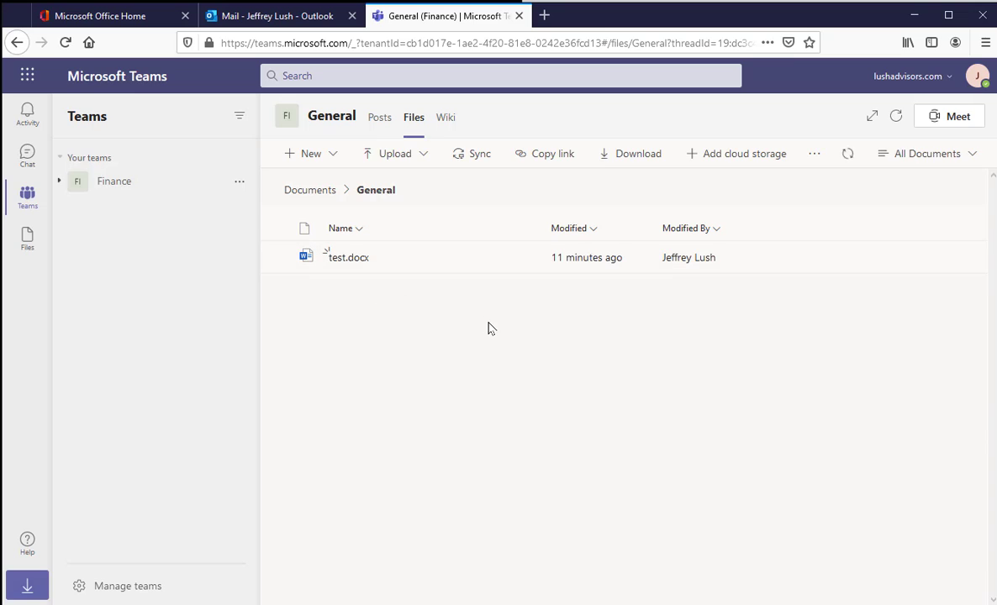
# View the guest's Chat area, dismiss the introductory video, and return to the Finance team
pyautogui.click(27, 156)
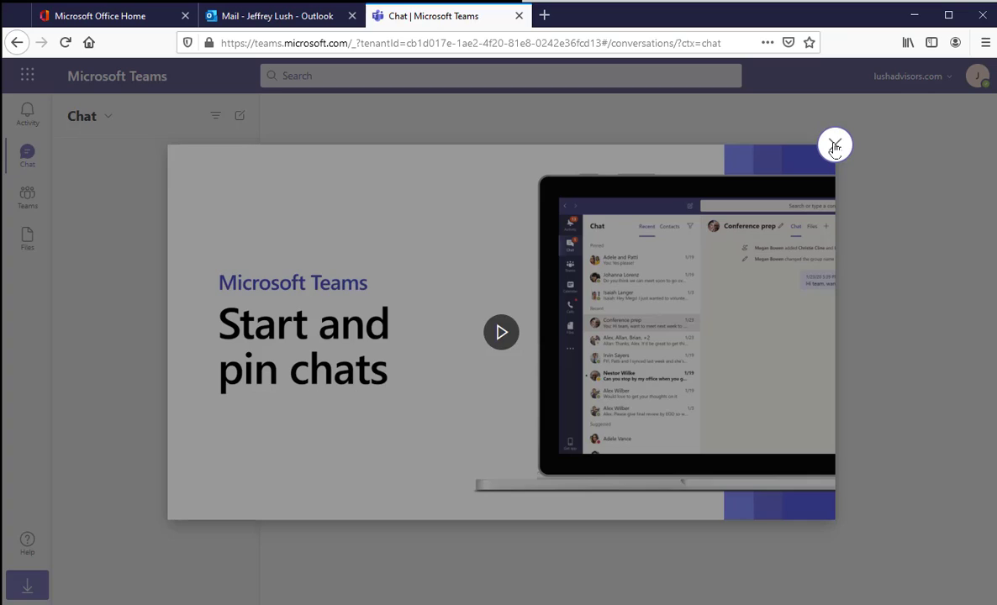
pyautogui.click(835, 147)
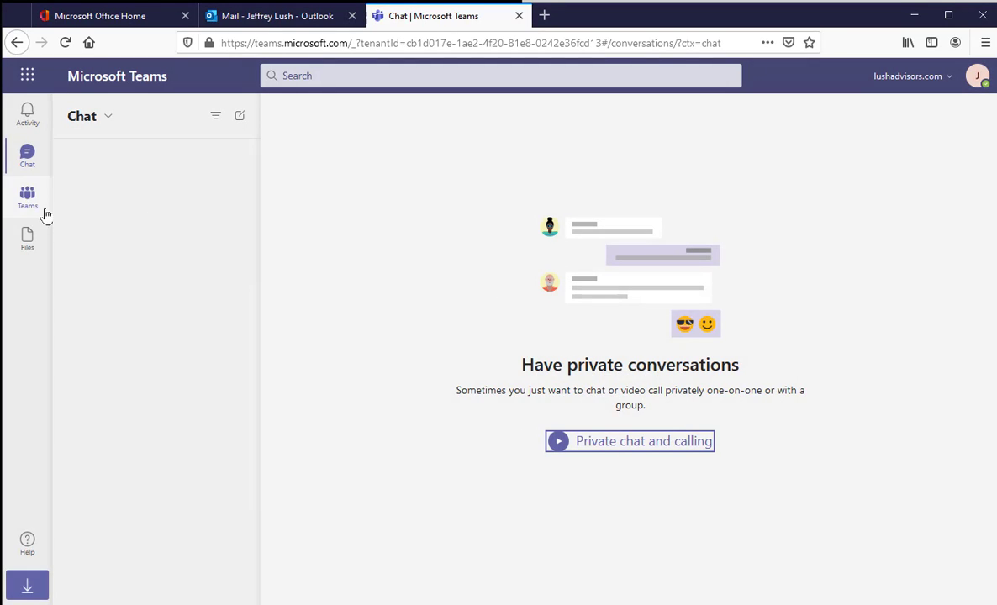
pyautogui.click(107, 117)
pyautogui.click(27, 199)
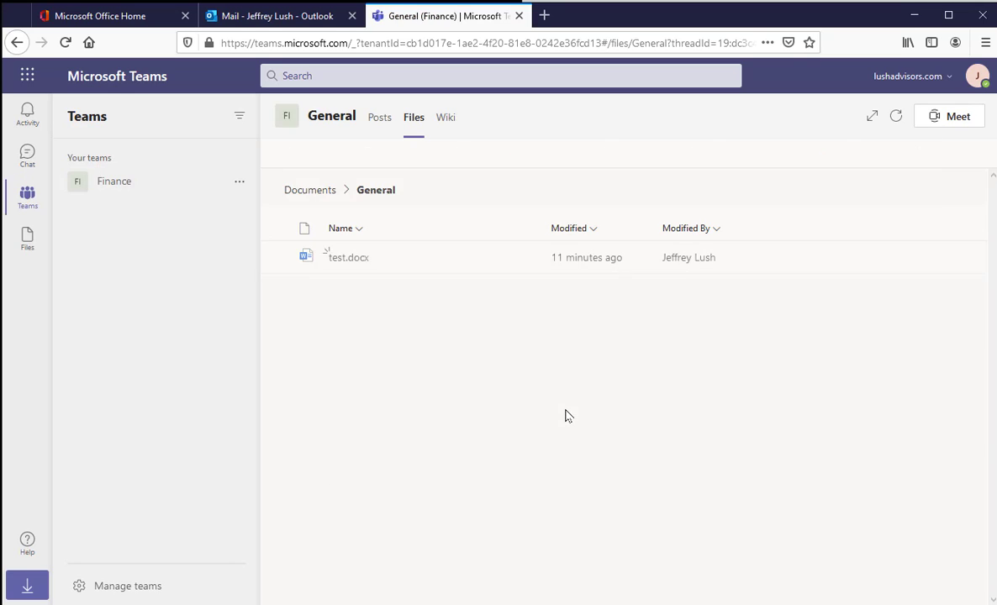
# Check the guest's account menu in Teams and the full app list on the Microsoft Office site, and return to Teams
pyautogui.click(978, 79)
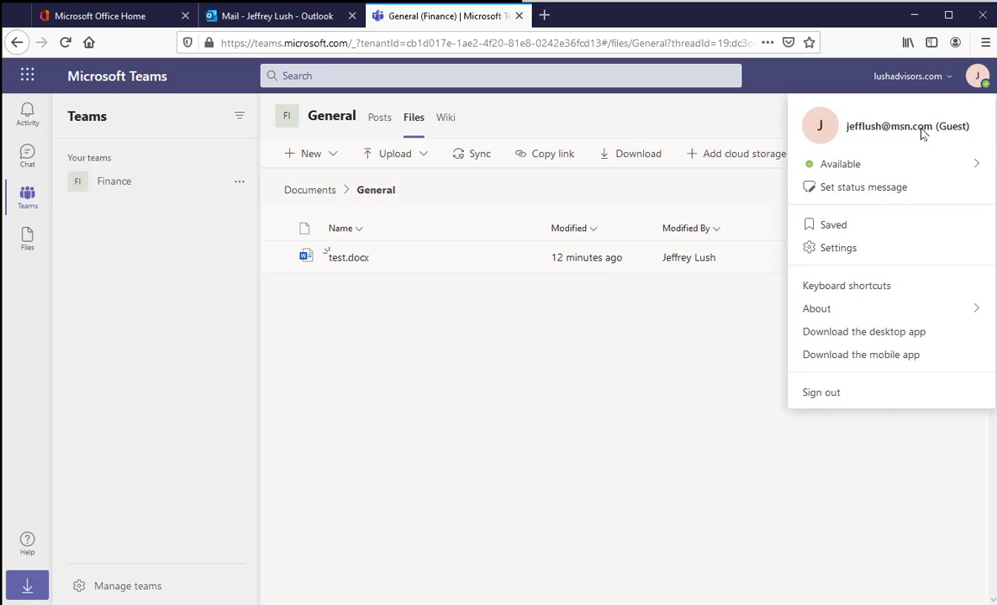
pyautogui.click(26, 84)
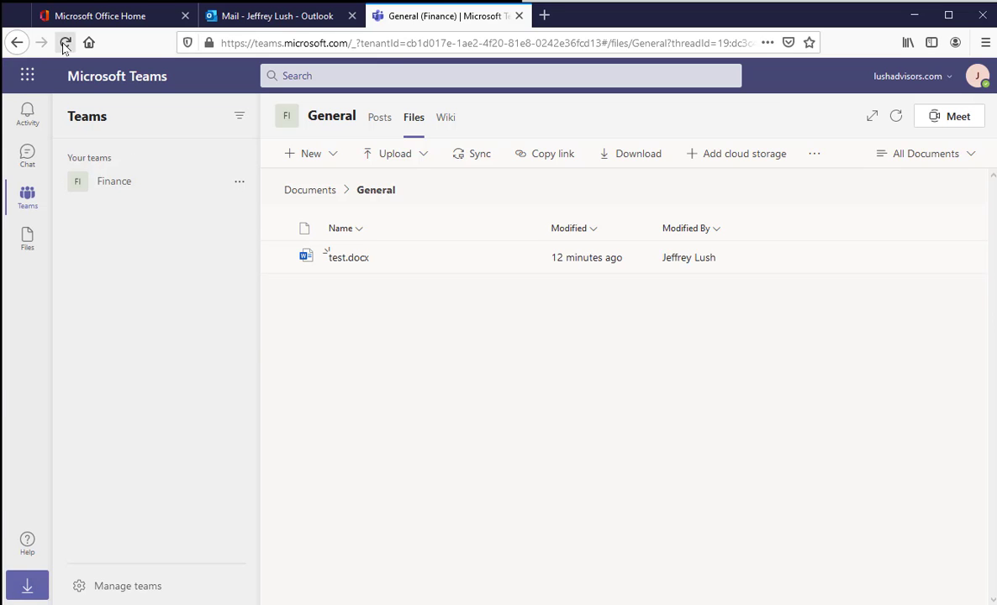
pyautogui.click(88, 16)
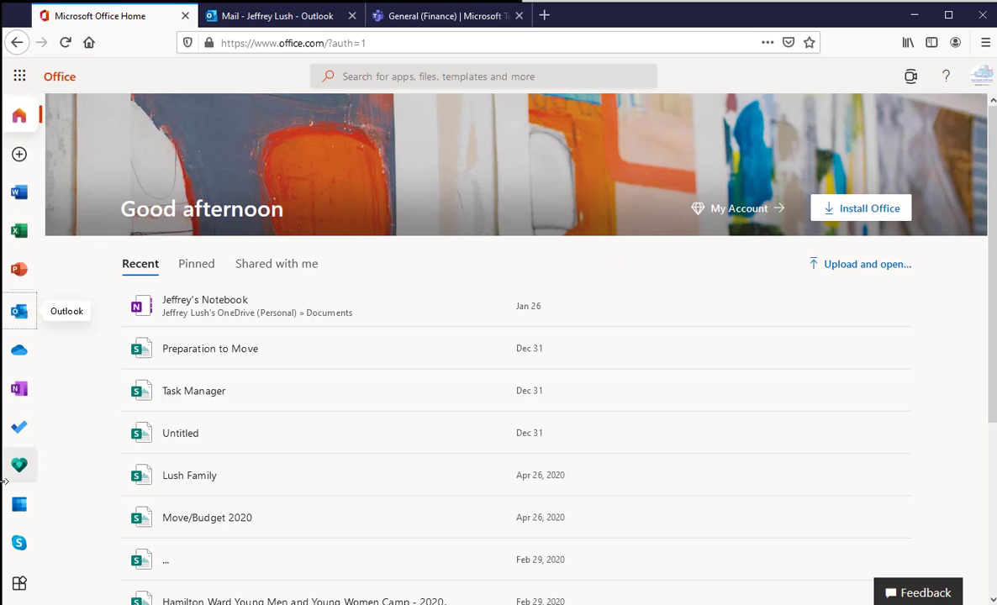
pyautogui.click(19, 582)
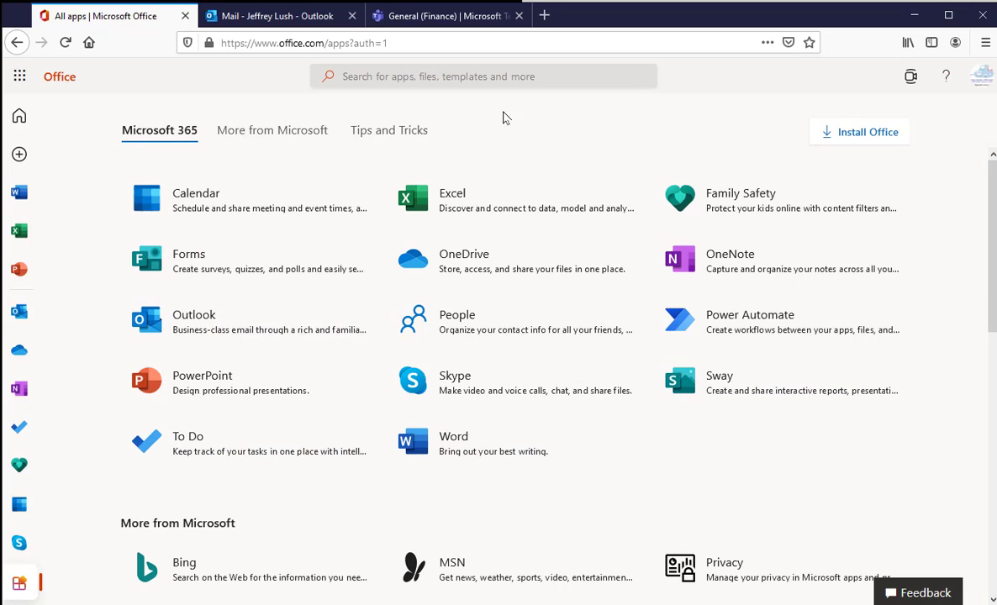
pyautogui.click(454, 17)
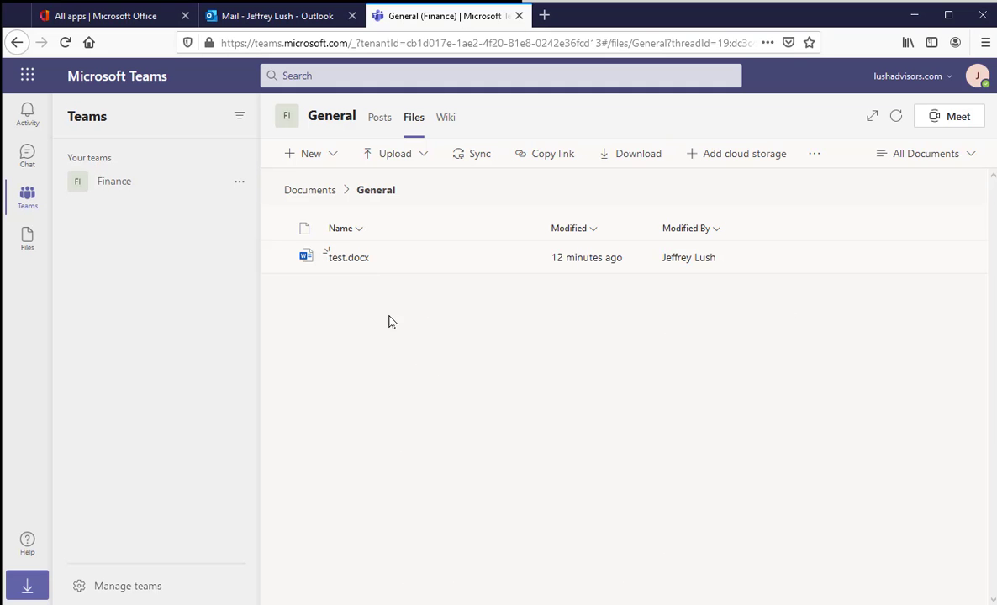
# Try to start a meeting from the guest's General channel and dismiss the dialog without downloading the app
pyautogui.click(28, 202)
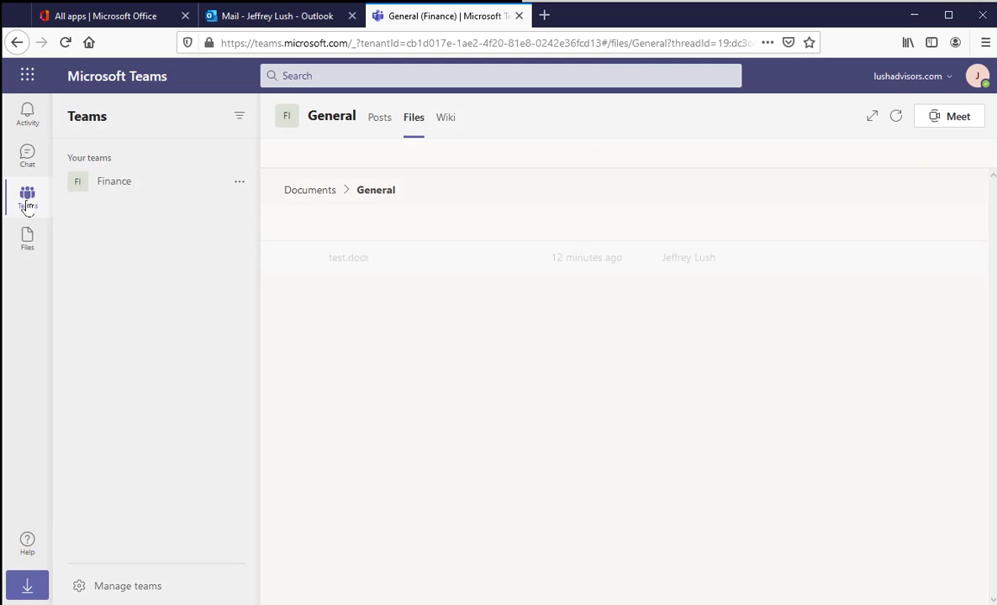
pyautogui.click(952, 119)
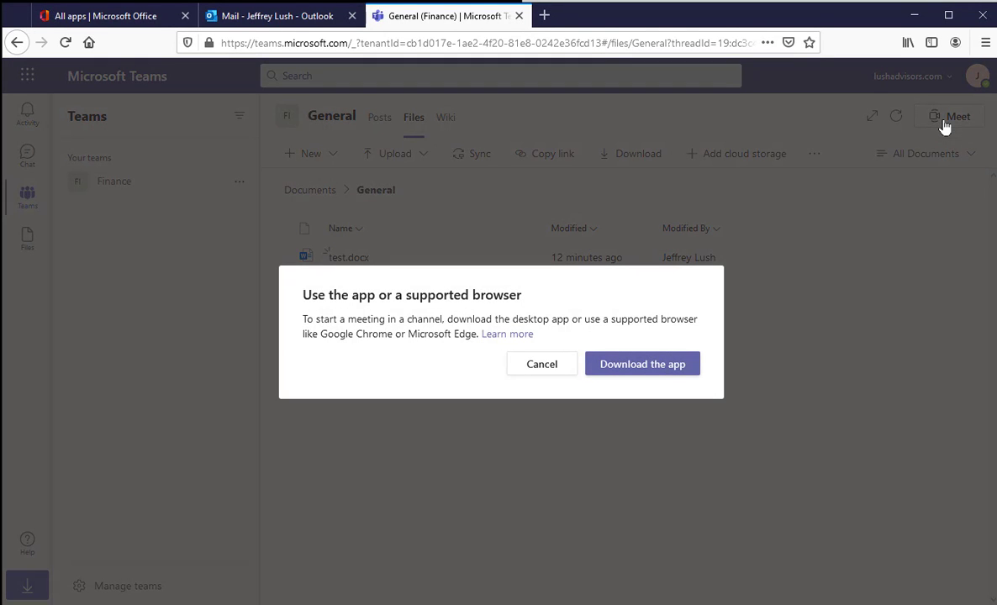
pyautogui.click(545, 367)
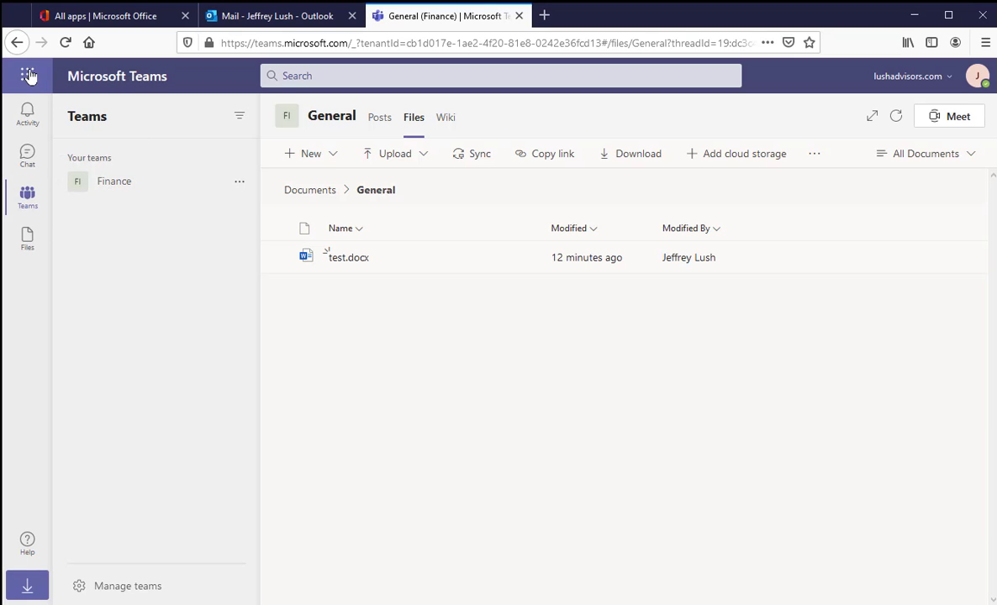
# Look over the guest's available Microsoft 365 apps on the Office site again and return to the Finance team's files
pyautogui.click(98, 21)
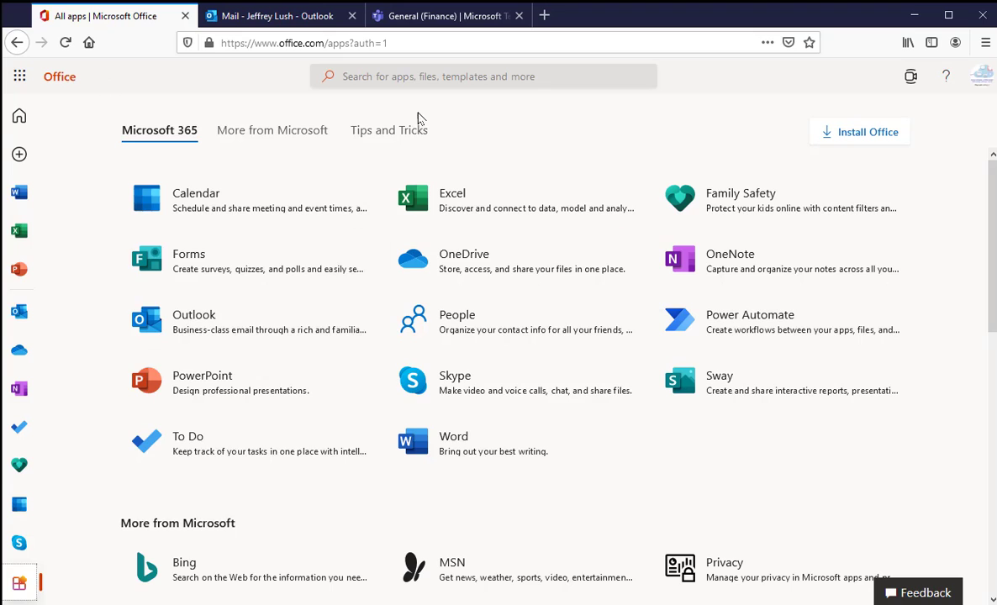
pyautogui.click(395, 16)
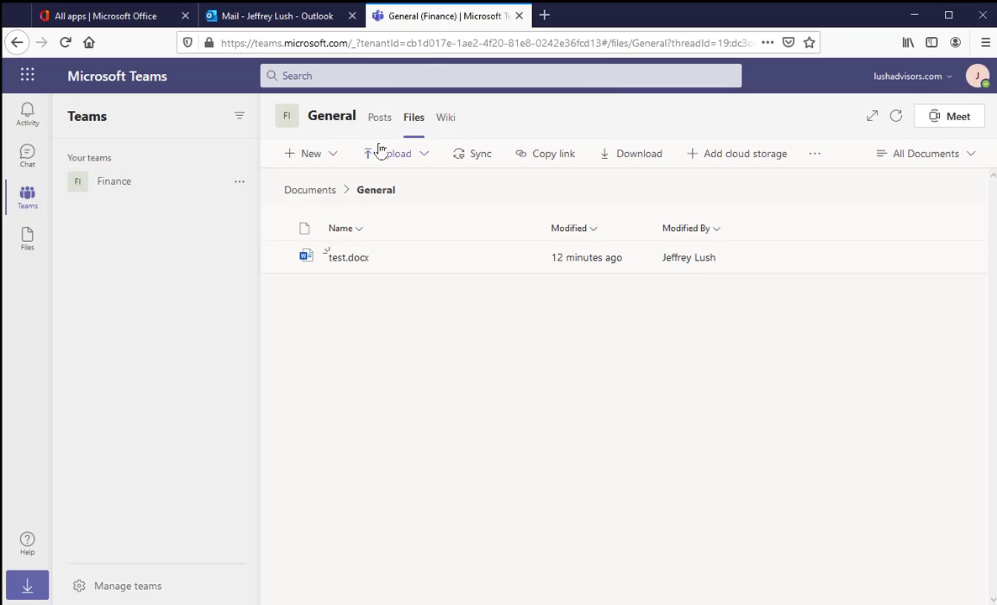